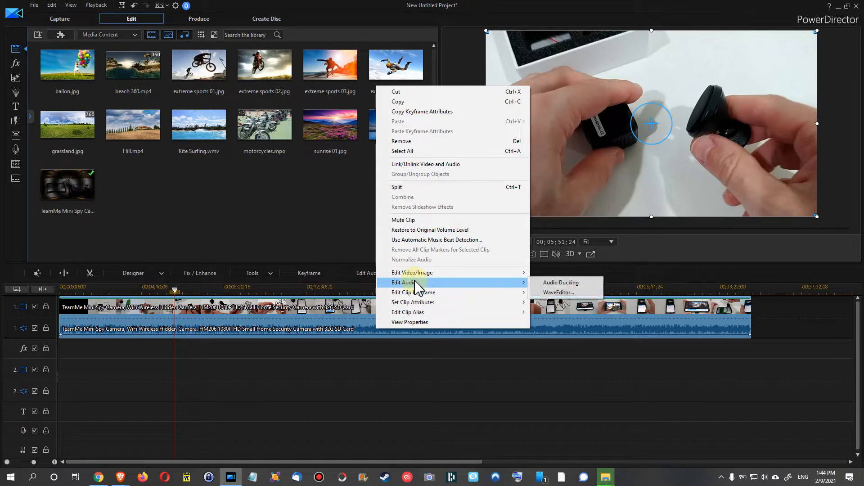
# Step: Open the timeline clip's audio in WaveEditor, apply a 12 dB Boost, and close the editor saving the changes
pyautogui.click(556, 293)
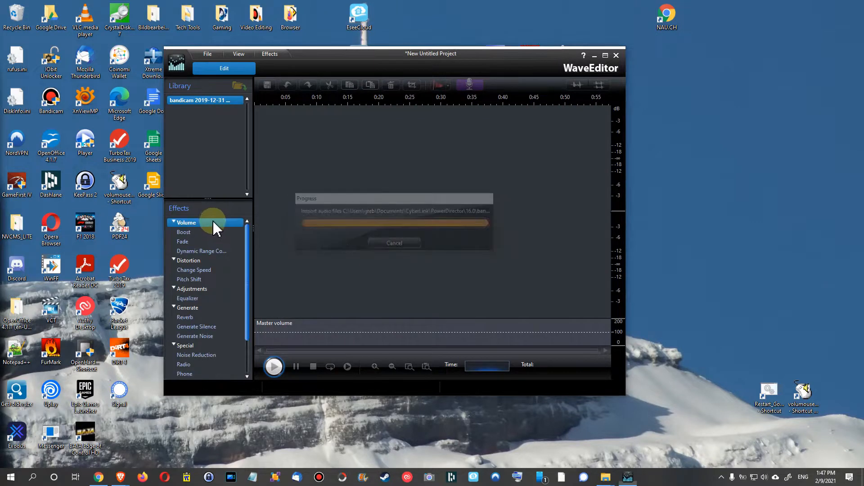
pyautogui.click(184, 233)
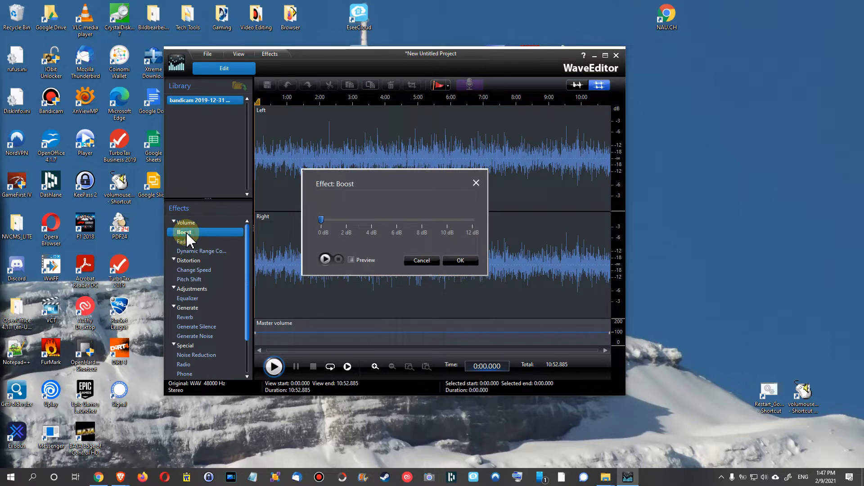
pyautogui.click(328, 220)
pyautogui.moveTo(324, 221); pyautogui.dragTo(488, 231)
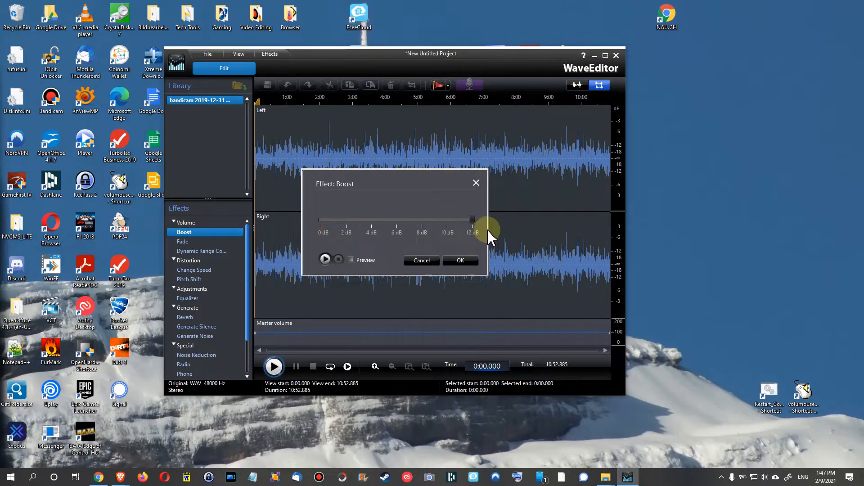
pyautogui.click(464, 264)
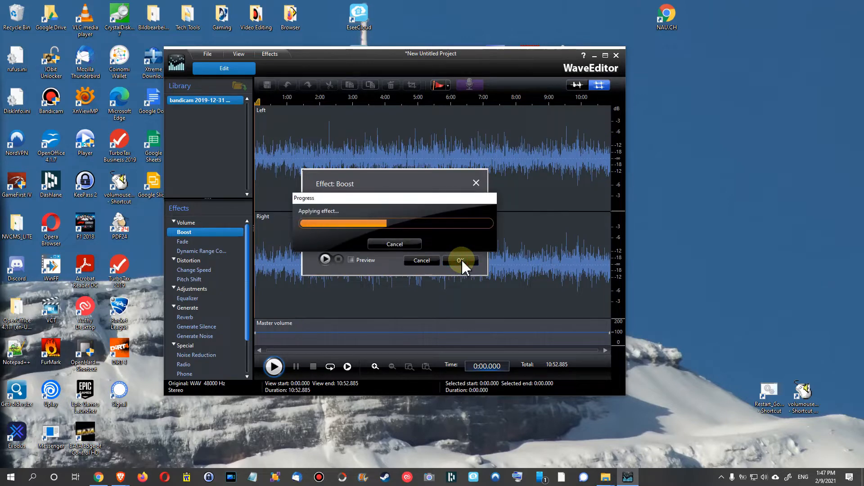
pyautogui.click(616, 56)
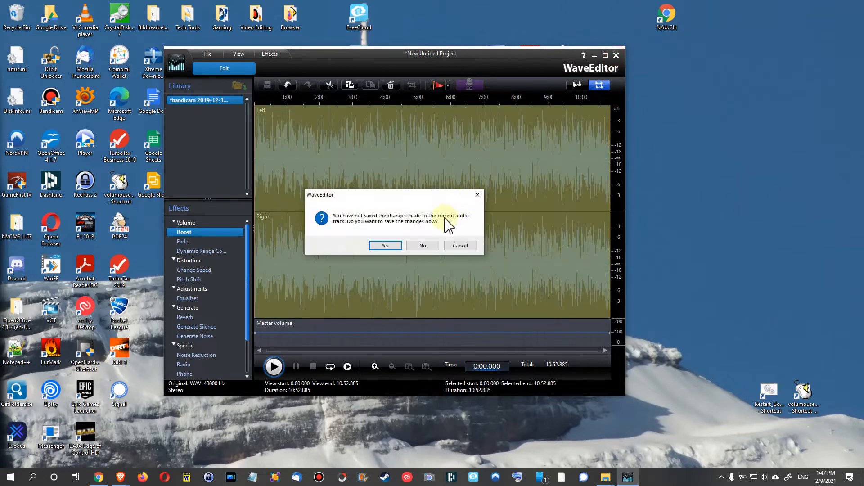
pyautogui.click(385, 246)
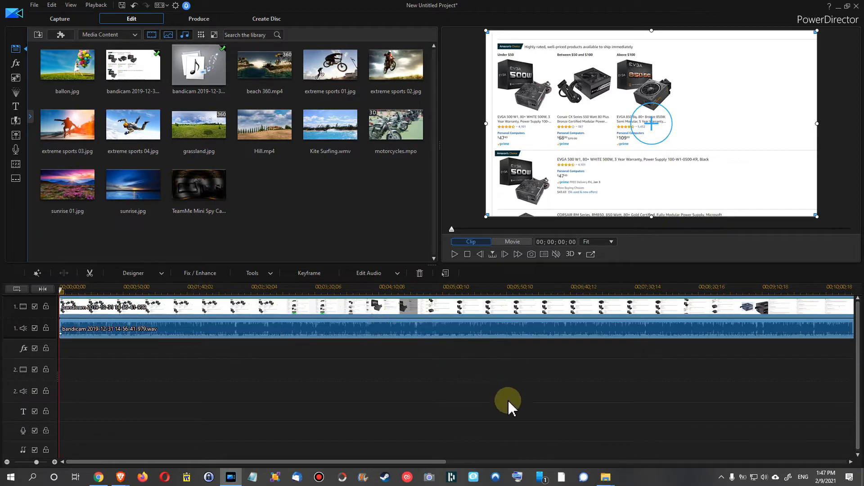
# Step: Select the video clip together with the boosted WAV clip on track 1 and link video and audio
pyautogui.moveTo(433, 462); pyautogui.dragTo(159, 450)
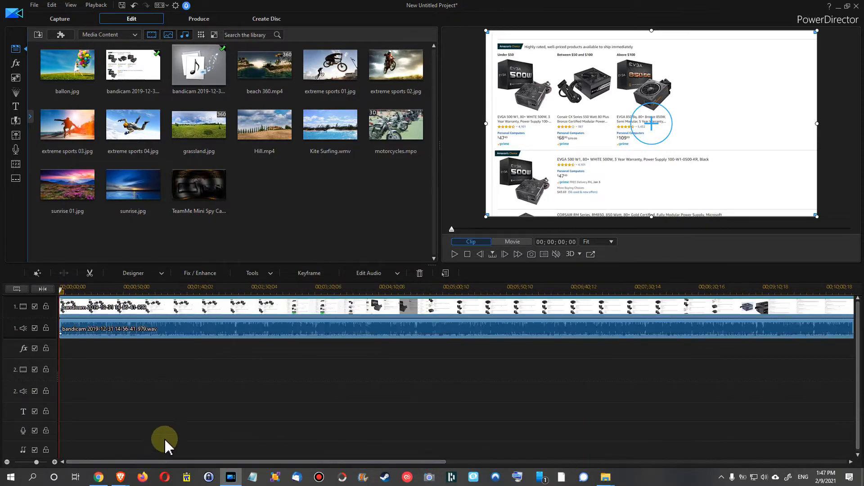
pyautogui.click(258, 348)
pyautogui.scroll(1, 329, 413)
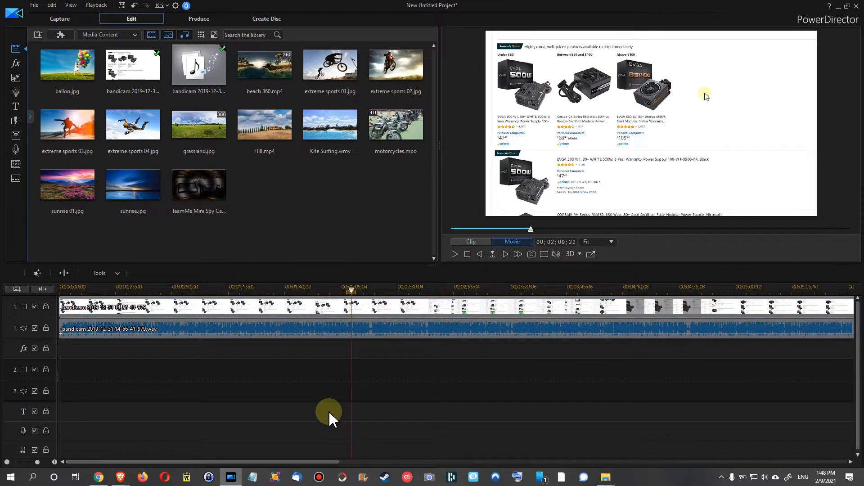
pyautogui.click(335, 309)
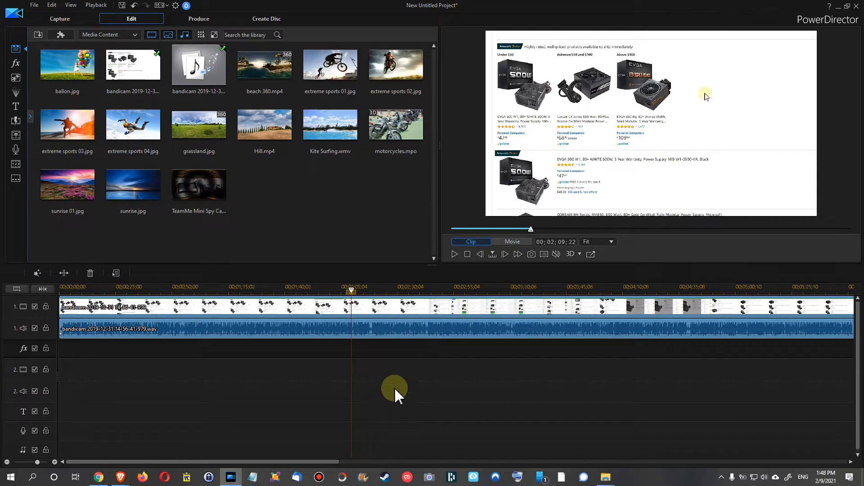
pyautogui.click(339, 332)
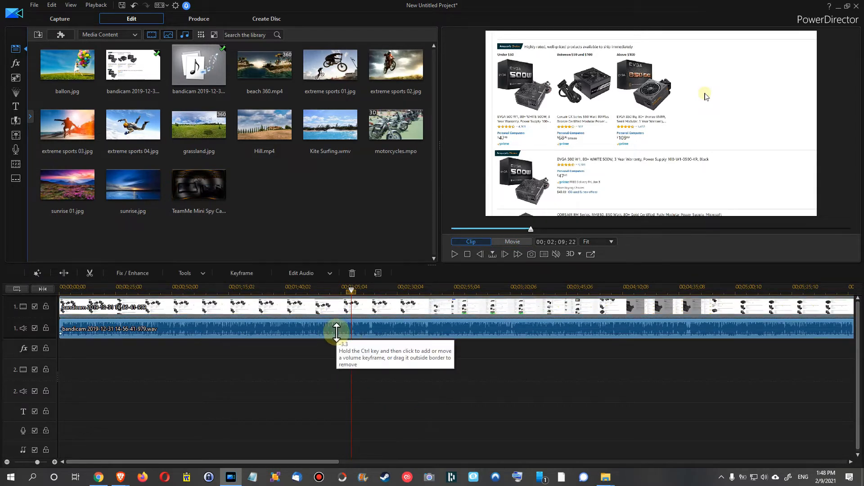
pyautogui.click(344, 301)
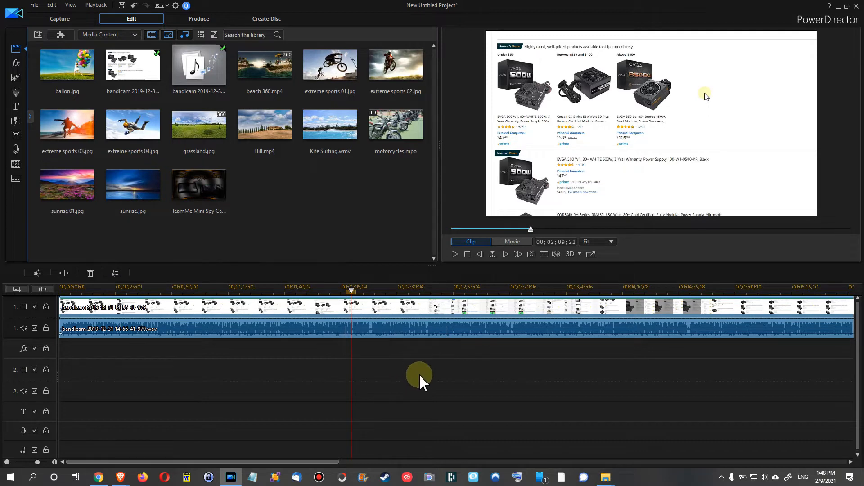
pyautogui.rightClick(376, 307)
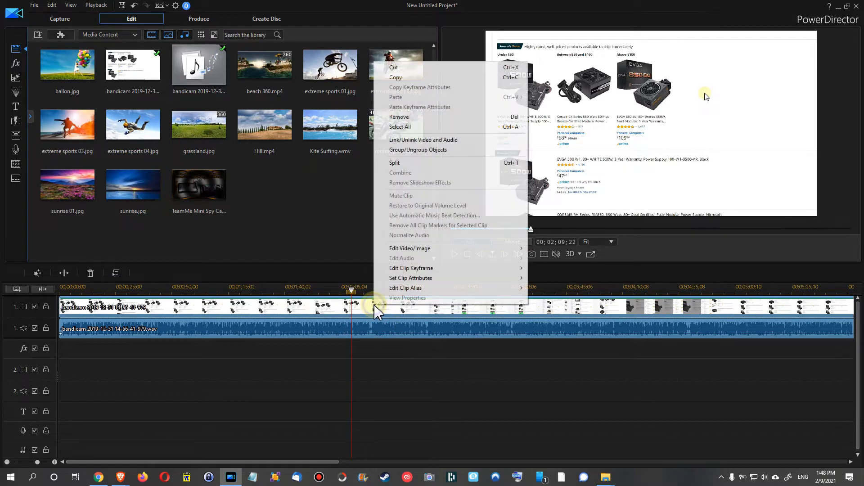
pyautogui.click(413, 143)
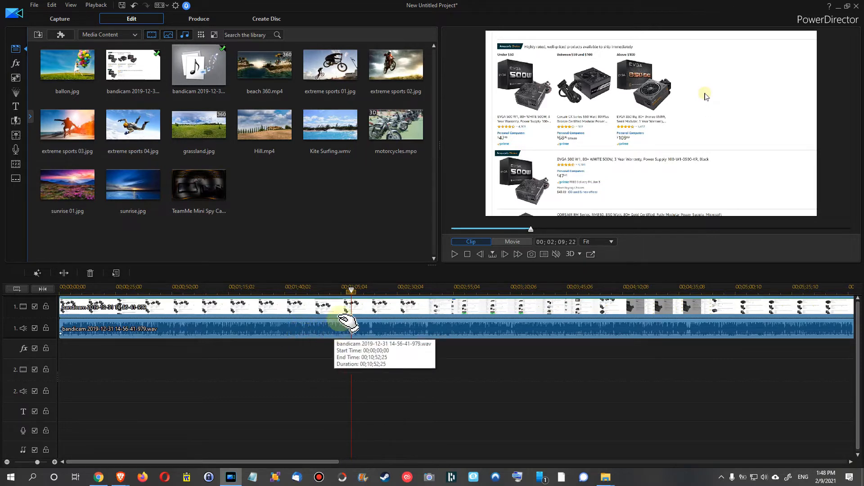
# Step: Try splitting the linked video and audio clips at 00;01;15;22, and undo the split
pyautogui.click(254, 290)
pyautogui.click(230, 291)
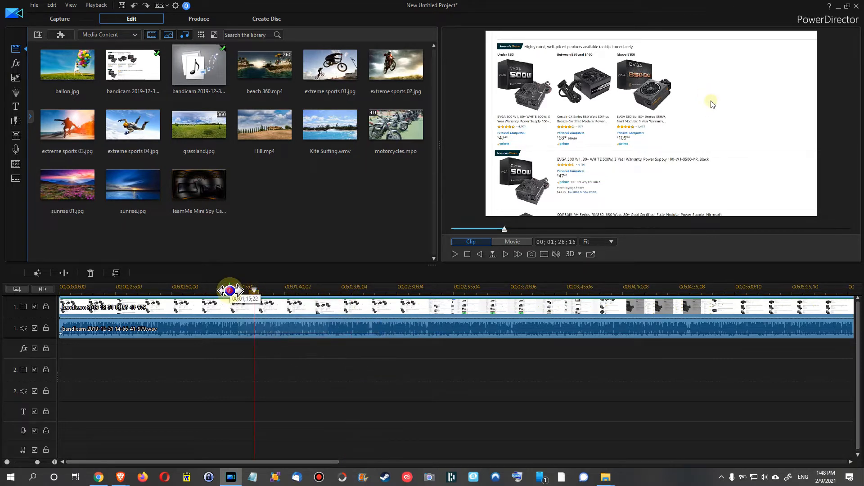
pyautogui.click(65, 275)
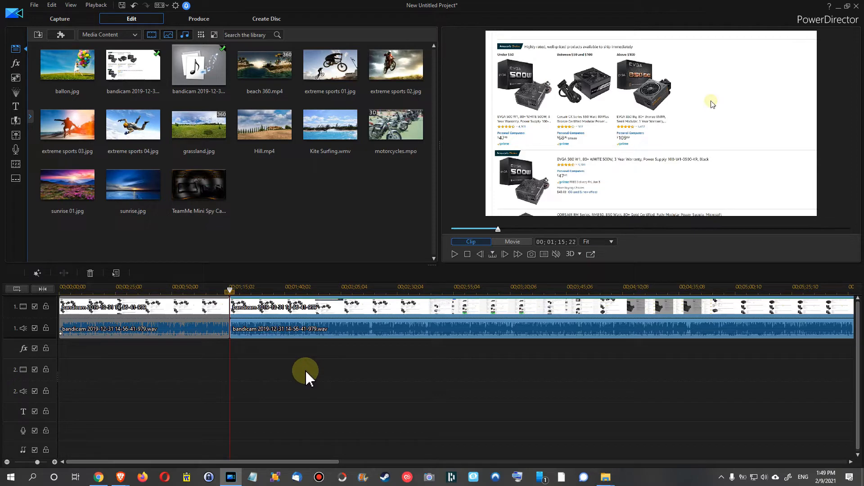
pyautogui.hotkey('ctrl', 'z')
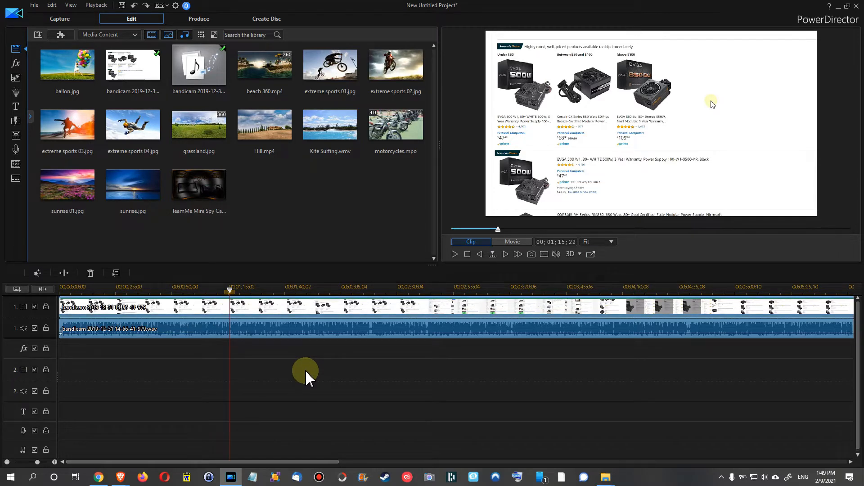
# Step: Unlink the video clip from the WAV audio clip and select only the audio clip
pyautogui.rightClick(304, 328)
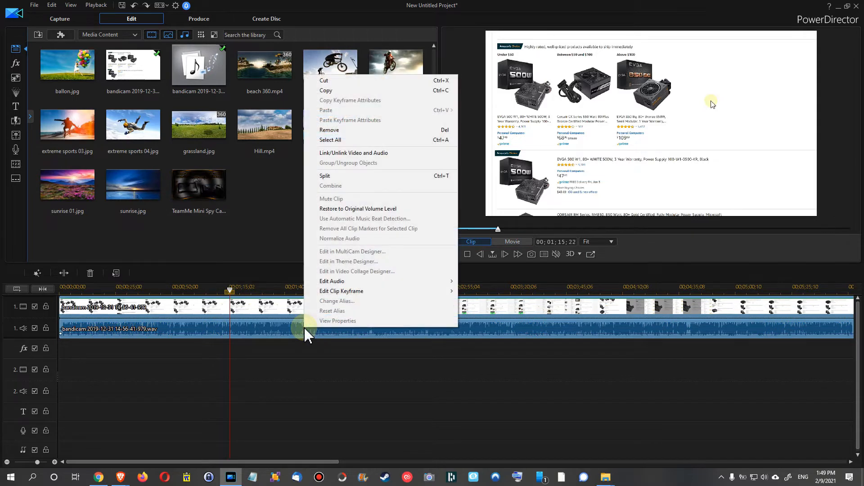
pyautogui.click(333, 153)
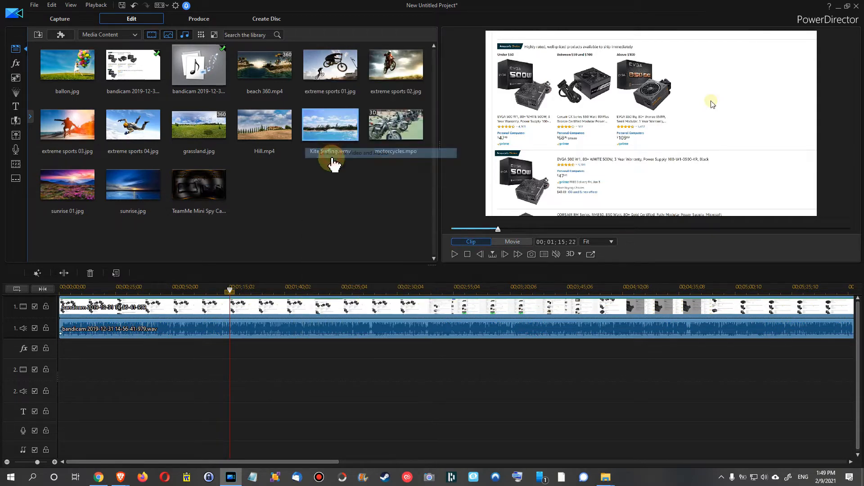
pyautogui.click(300, 325)
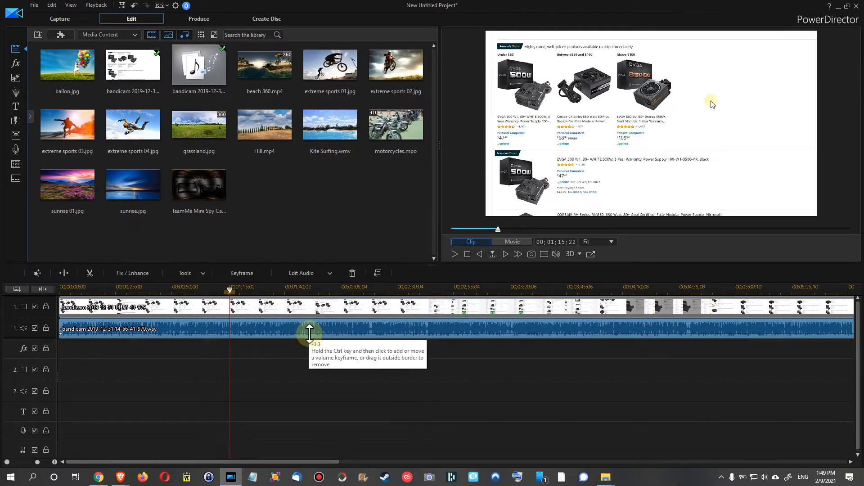
# Step: Split the video clip where the WAV audio ends, at 00;10;52;25, and delete the leftover video piece
pyautogui.press('End')
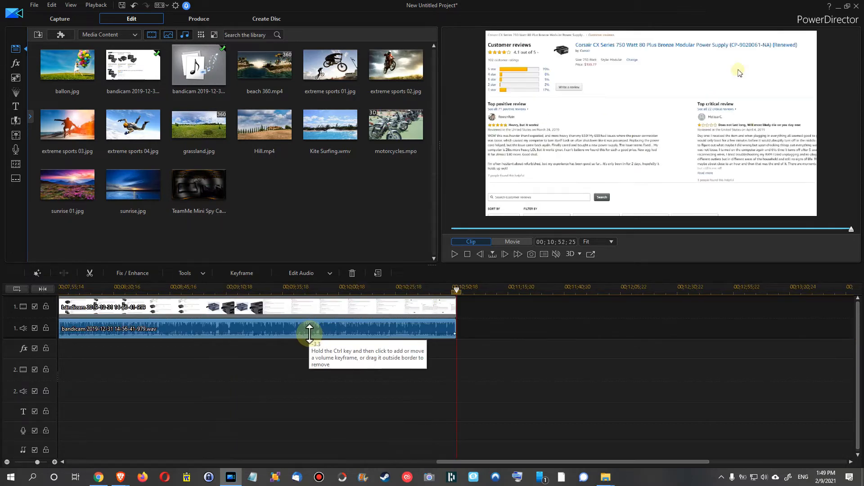
pyautogui.moveTo(192, 284); pyautogui.dragTo(170, 287)
pyautogui.moveTo(323, 301); pyautogui.dragTo(548, 303)
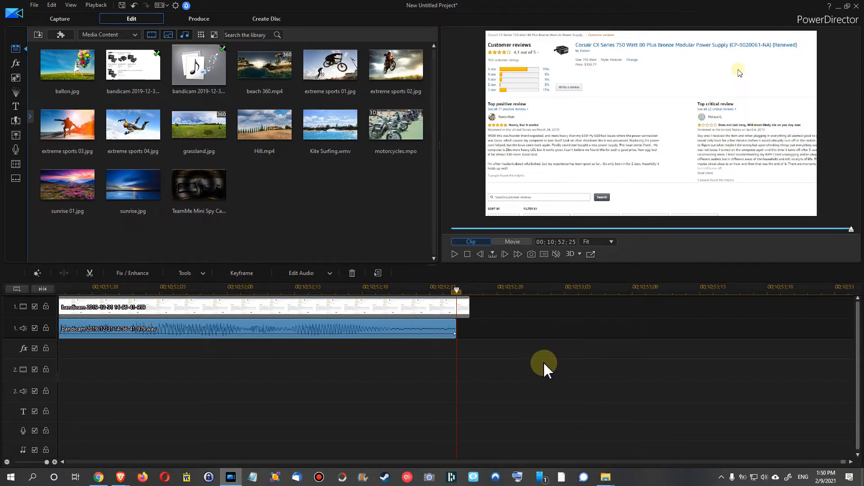
pyautogui.click(460, 311)
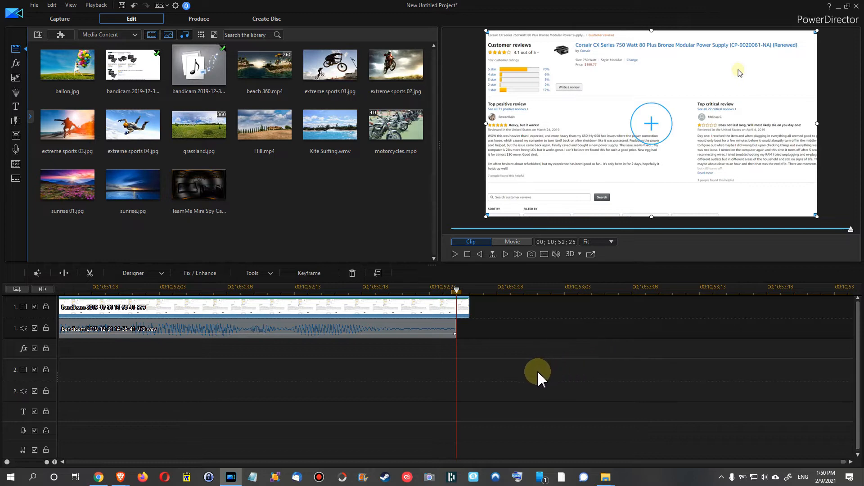
pyautogui.click(443, 337)
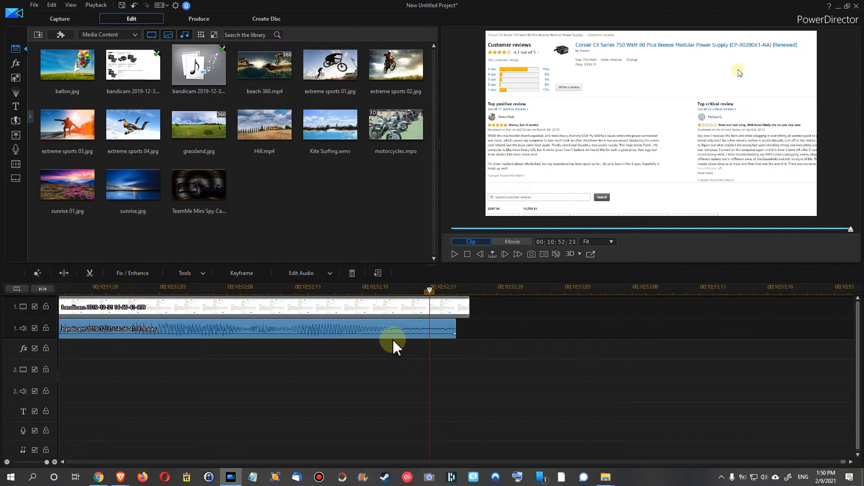
pyautogui.click(443, 312)
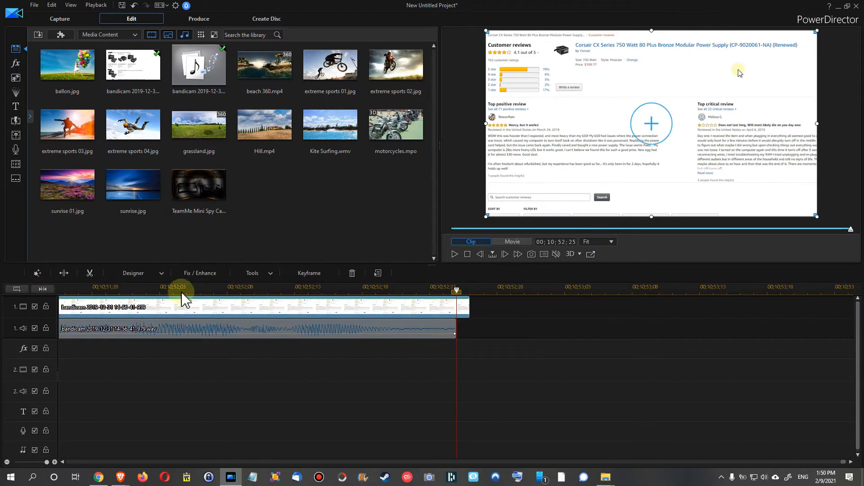
pyautogui.click(63, 274)
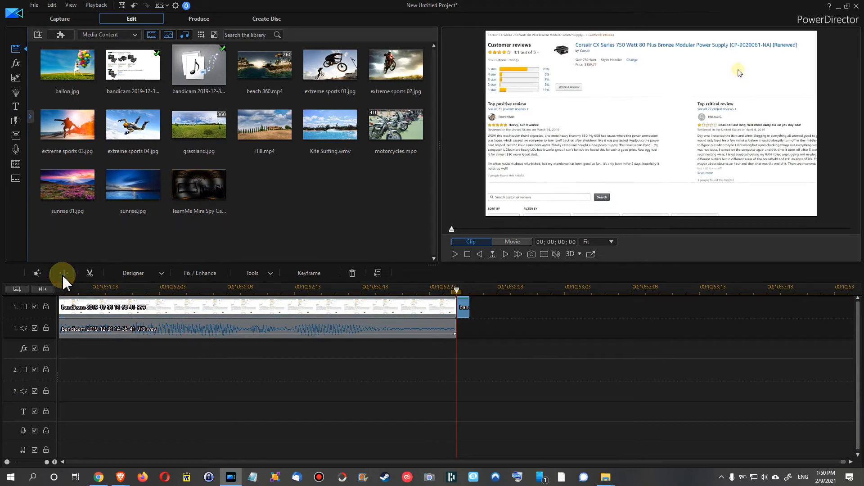
pyautogui.press('.')
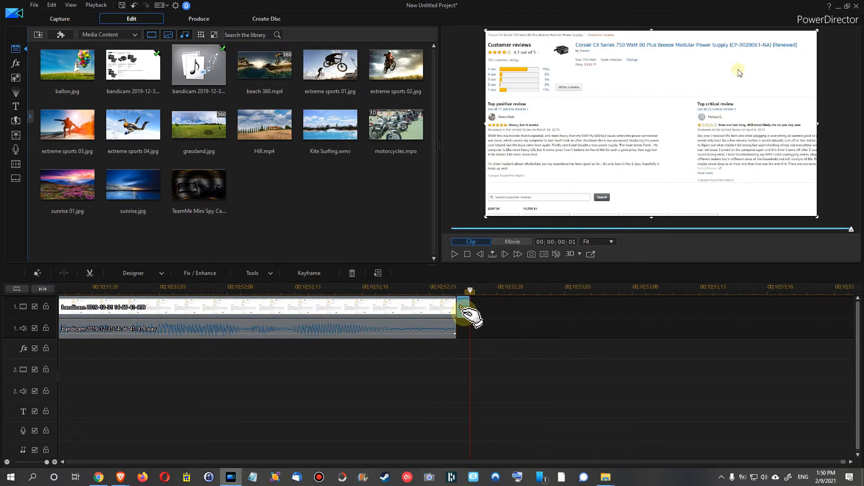
pyautogui.press('Delete')
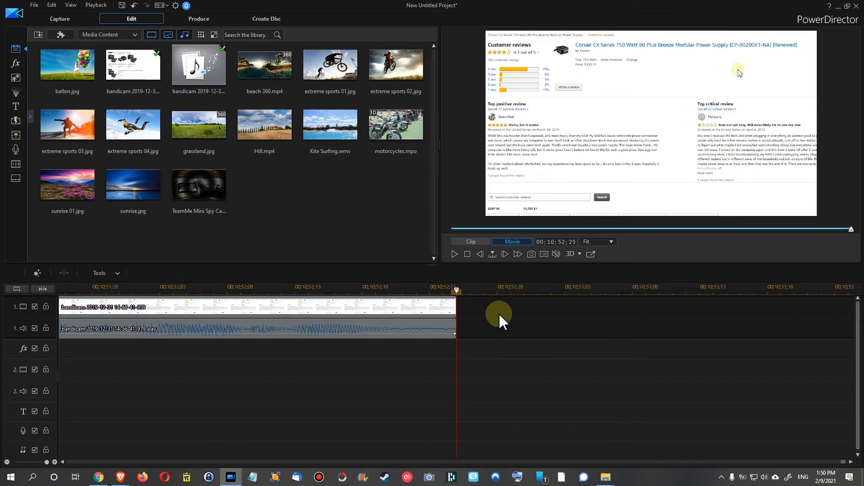
# Step: Select the trimmed video clip and the WAV audio clip together and link video and audio
pyautogui.click(351, 335)
pyautogui.click(339, 365)
pyautogui.click(339, 325)
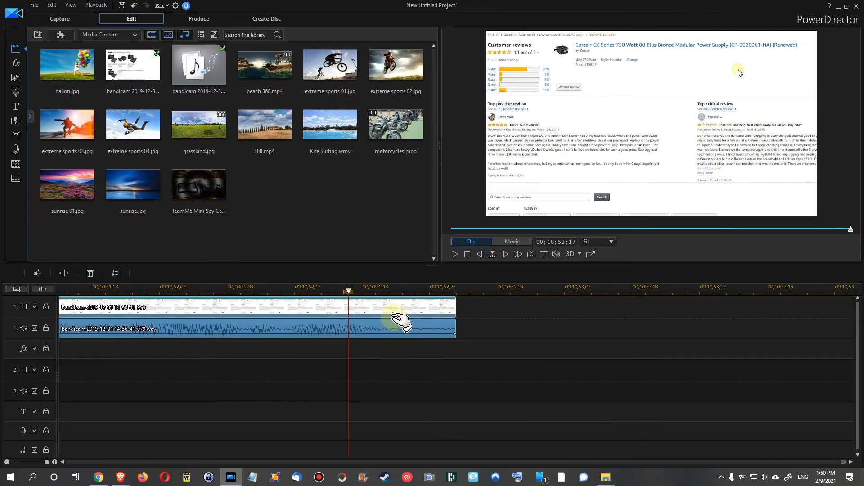
pyautogui.rightClick(395, 320)
pyautogui.click(434, 153)
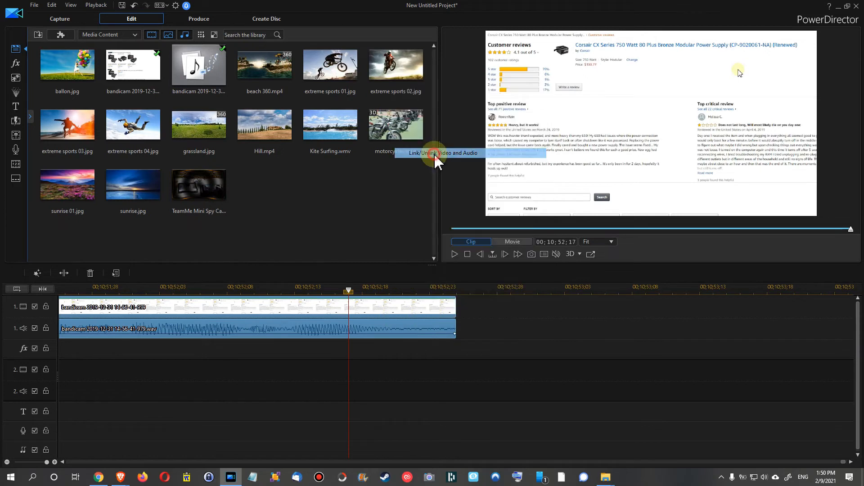
pyautogui.click(376, 328)
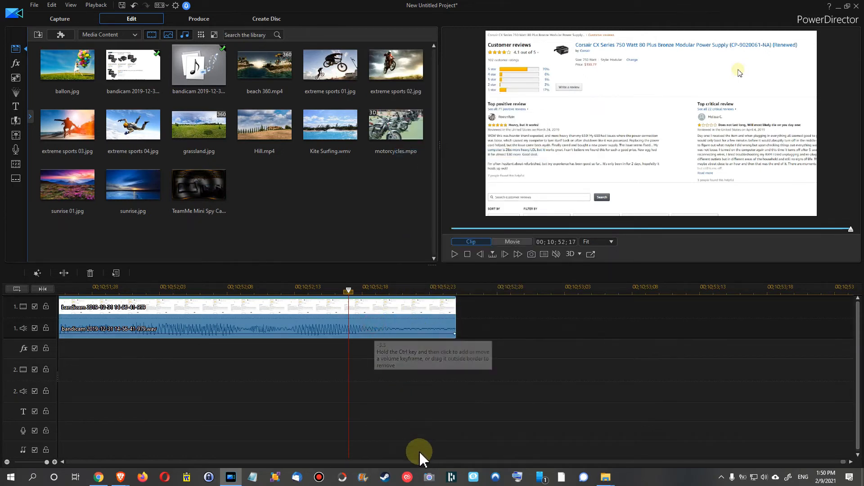
# Step: Split the linked video and audio near the clip's end at 00;10;52;02 and 00;10;52;10
pyautogui.click(146, 289)
pyautogui.click(65, 274)
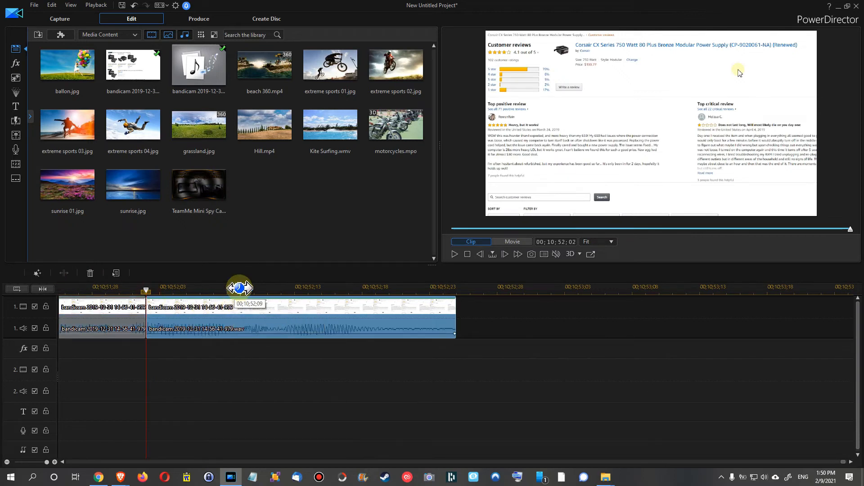
pyautogui.click(259, 288)
pyautogui.click(64, 273)
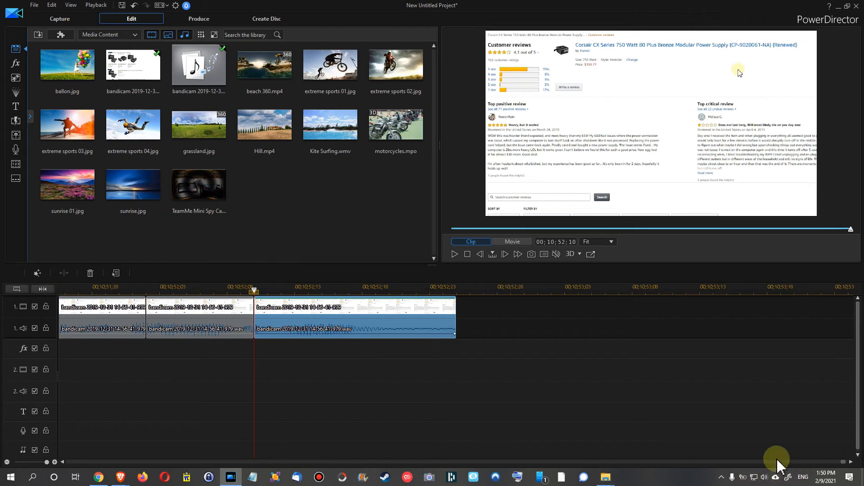
# Step: Split the long linked clip at 00;01;23;11, 00;03;32;16 and 00;06;14;05
pyautogui.moveTo(642, 294); pyautogui.dragTo(135, 270)
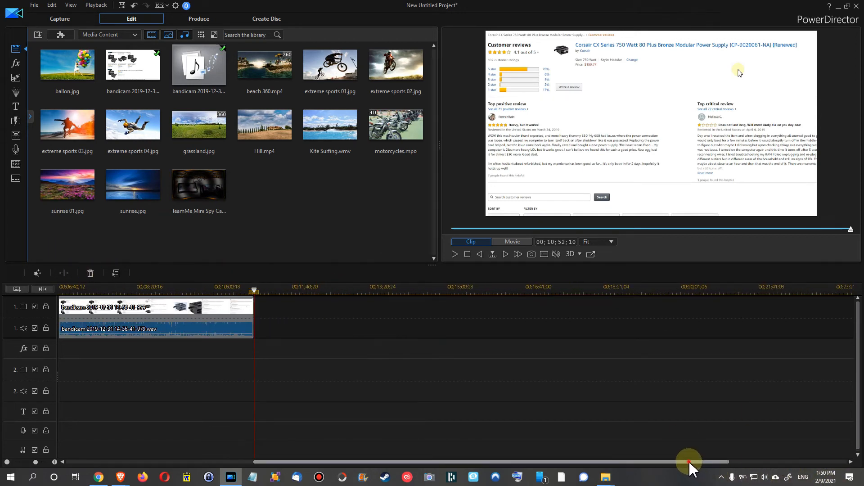
pyautogui.moveTo(691, 463); pyautogui.dragTo(392, 448)
pyautogui.click(119, 307)
pyautogui.click(123, 288)
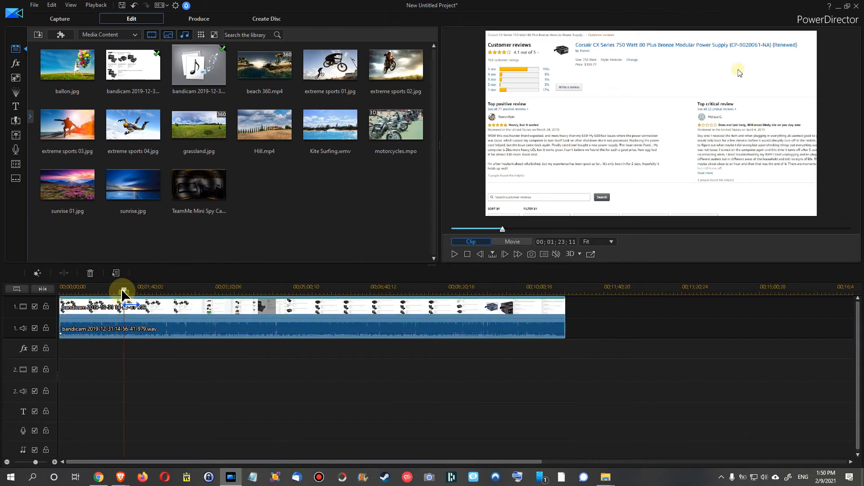
pyautogui.click(66, 273)
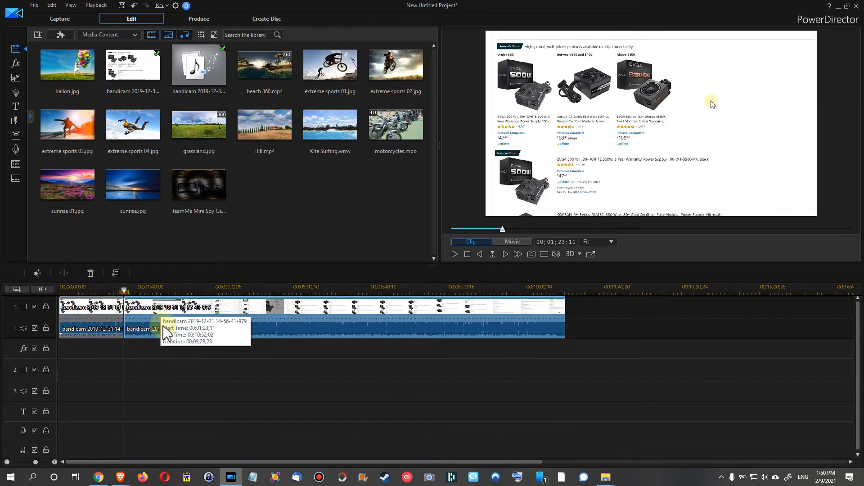
pyautogui.click(224, 289)
pyautogui.click(61, 273)
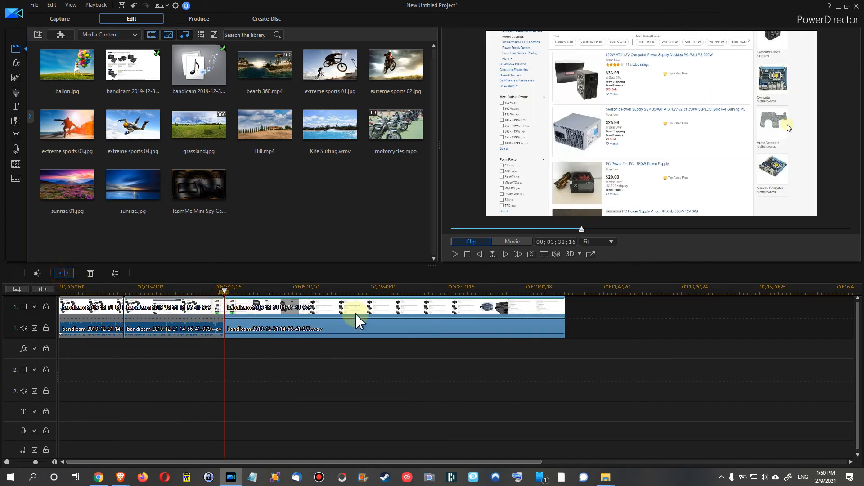
pyautogui.click(350, 290)
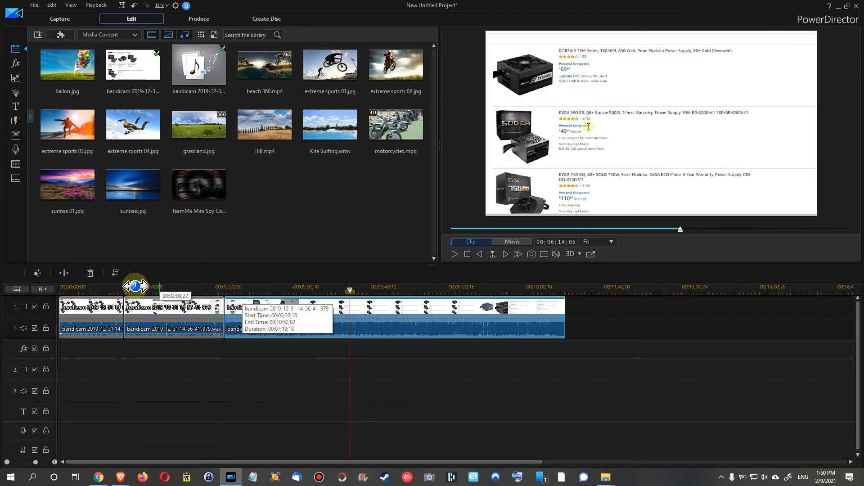
pyautogui.click(63, 273)
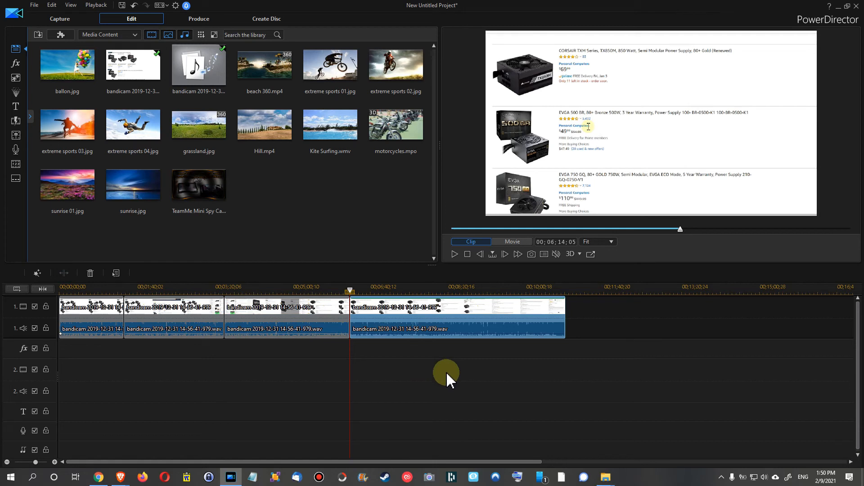